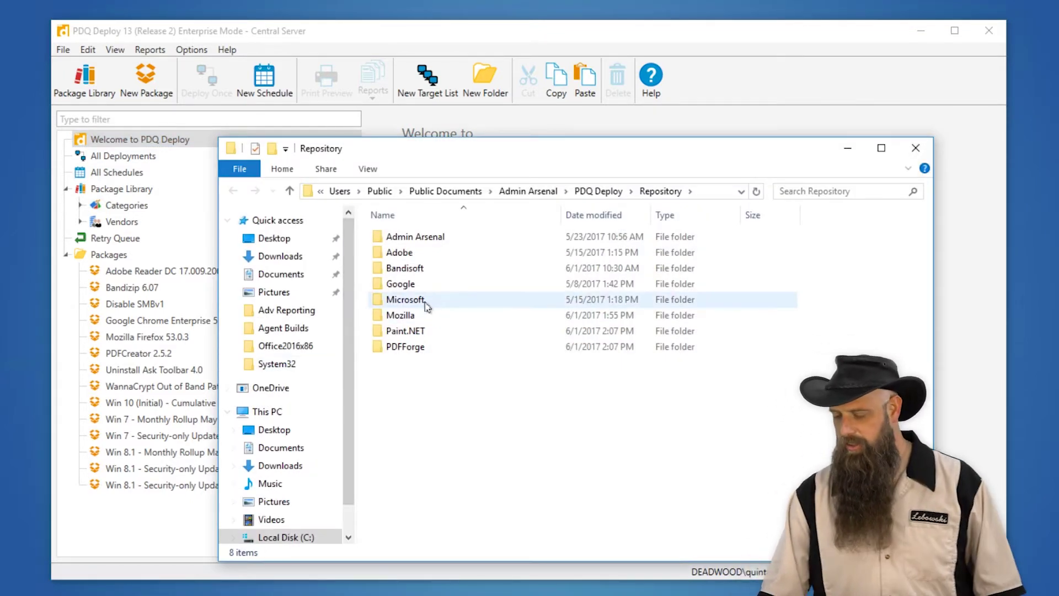
# - Open the Paint.NET installer subfolder showing PaintDotNet_x64-4.0.16.msi and PaintDotNet_x86-4.0.16.msi
pyautogui.moveTo(421, 301)
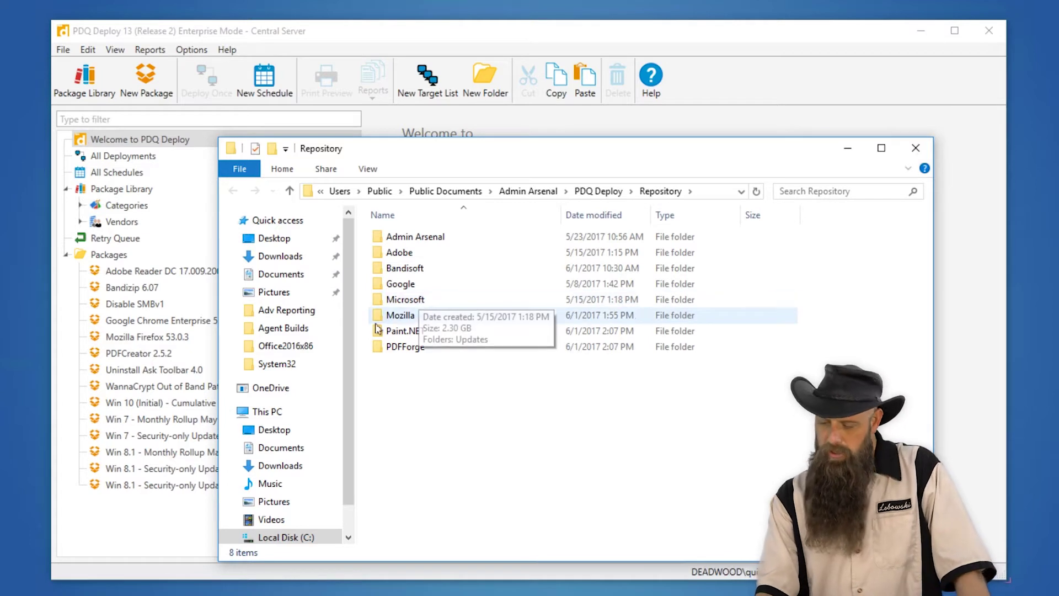
pyautogui.doubleClick(405, 330)
pyautogui.doubleClick(396, 240)
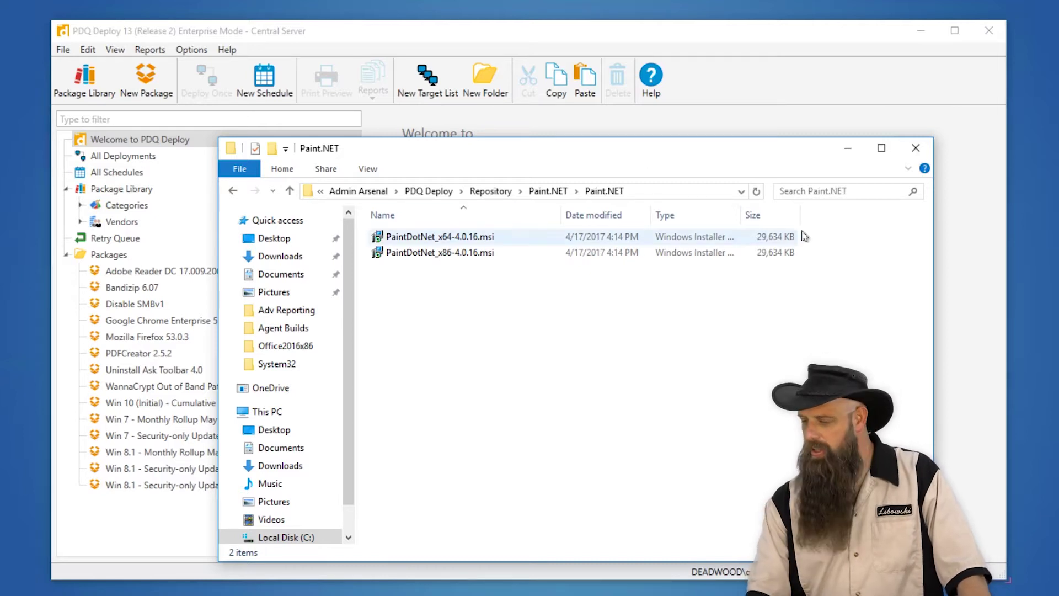
# - Create a new package in PDQ Deploy and name it Paint.net
pyautogui.click(849, 153)
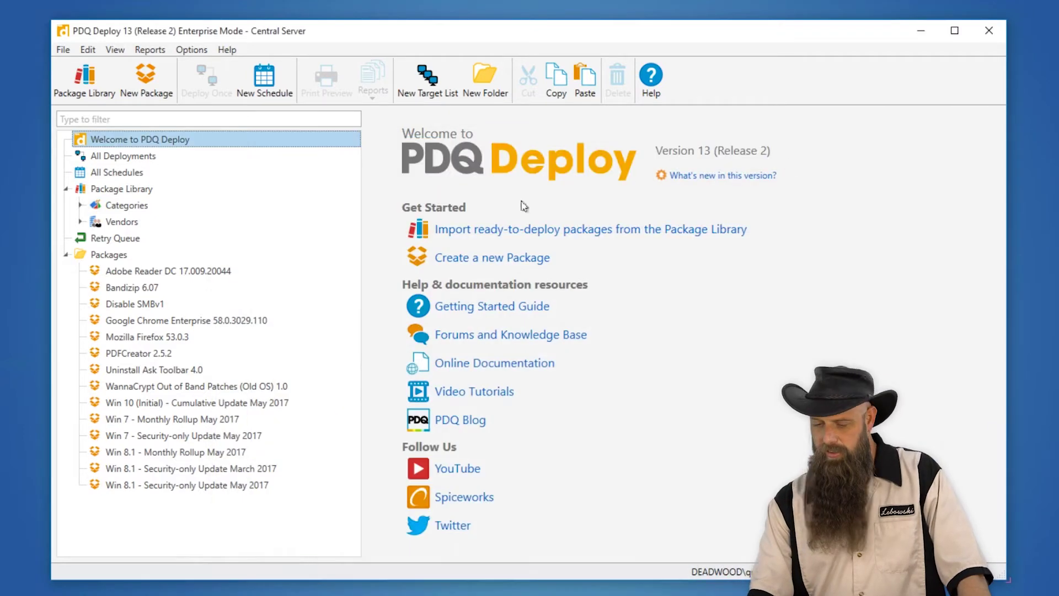
pyautogui.click(148, 83)
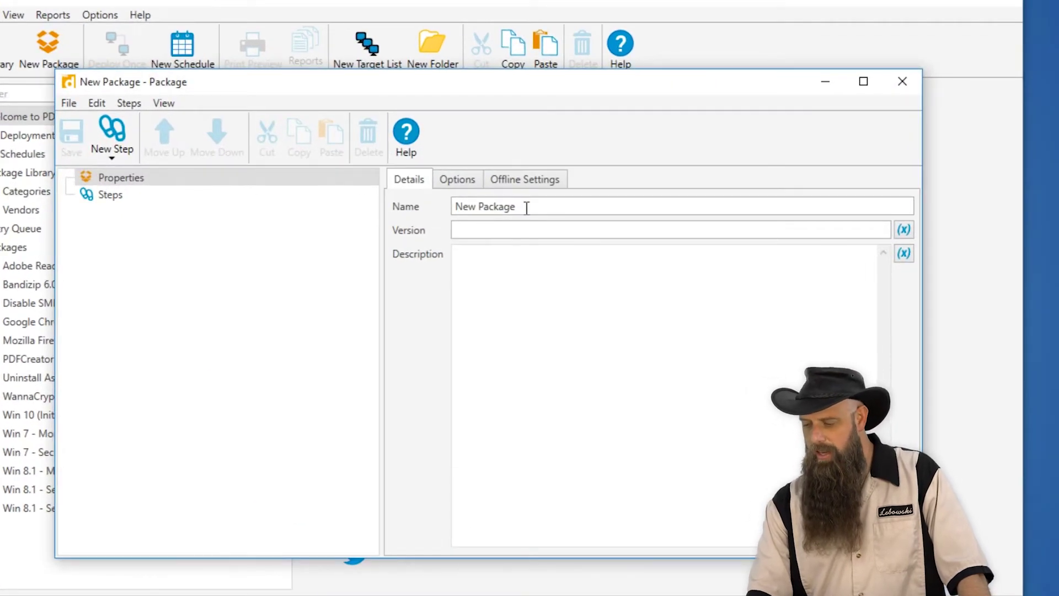
pyautogui.moveTo(524, 205); pyautogui.dragTo(395, 205)
pyautogui.write('Paint.net')
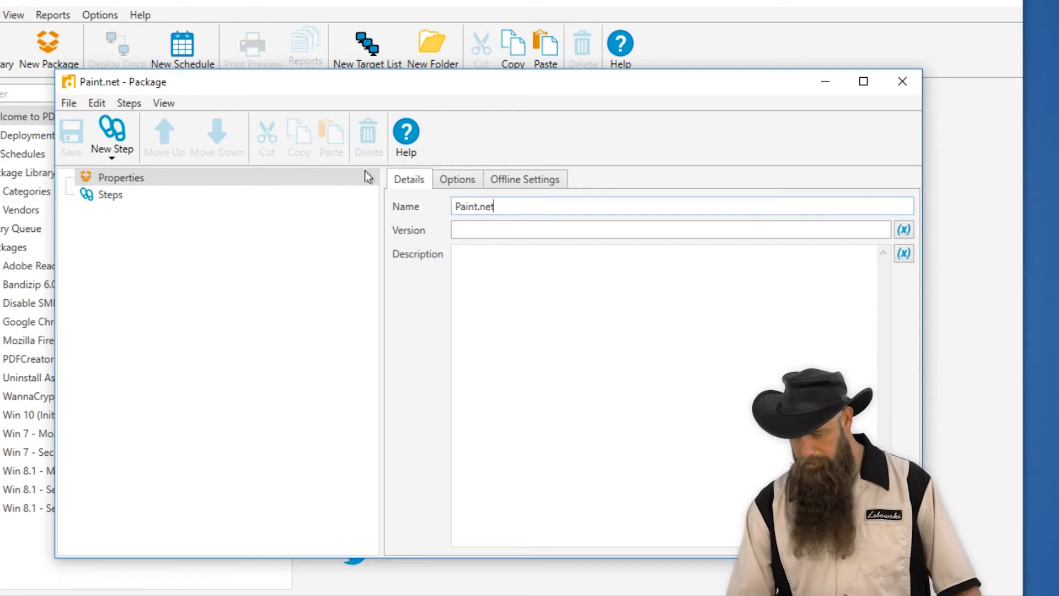
# - Add an Install step titled 'Paint.net 32-bit' to the package
pyautogui.click(121, 158)
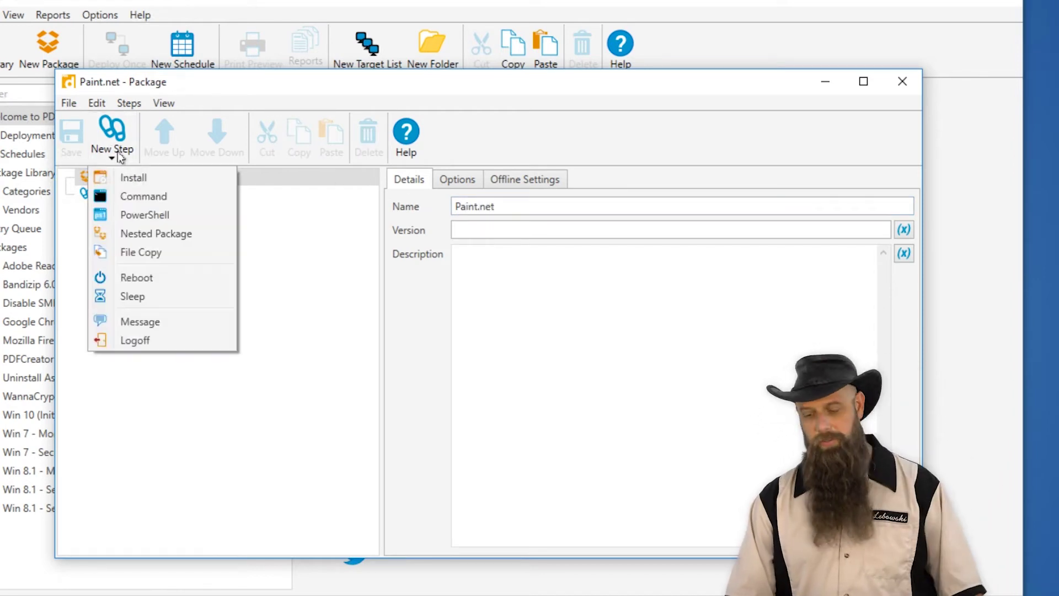
pyautogui.click(166, 177)
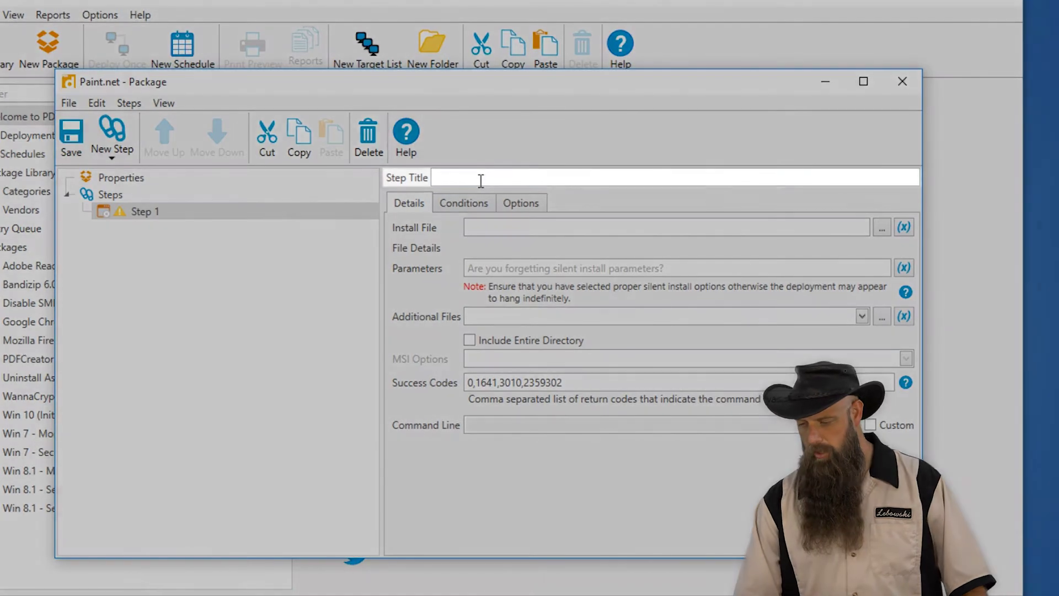
pyautogui.click(480, 180)
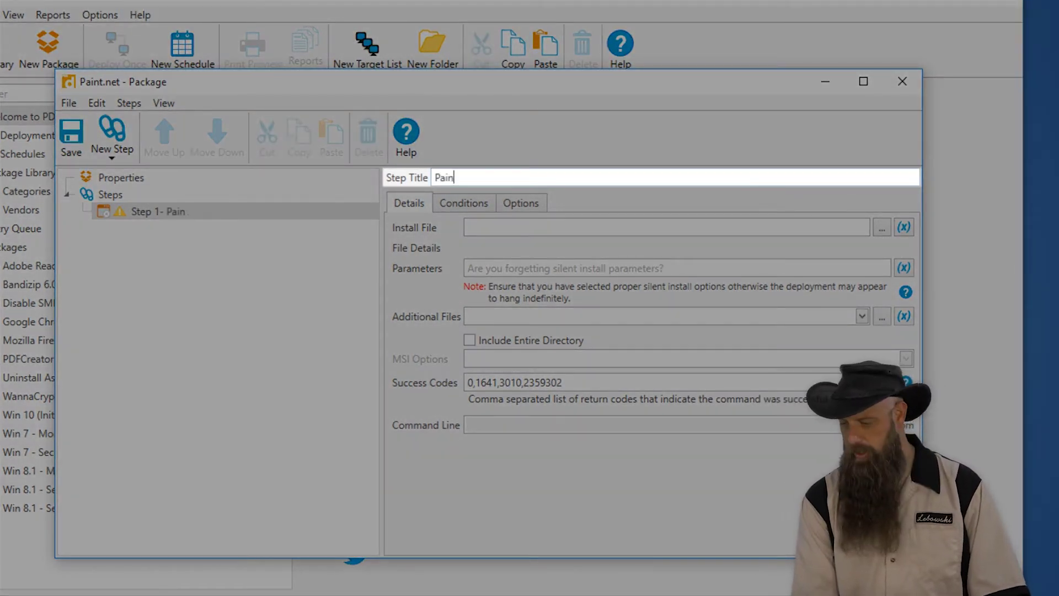
pyautogui.write('Paint.')
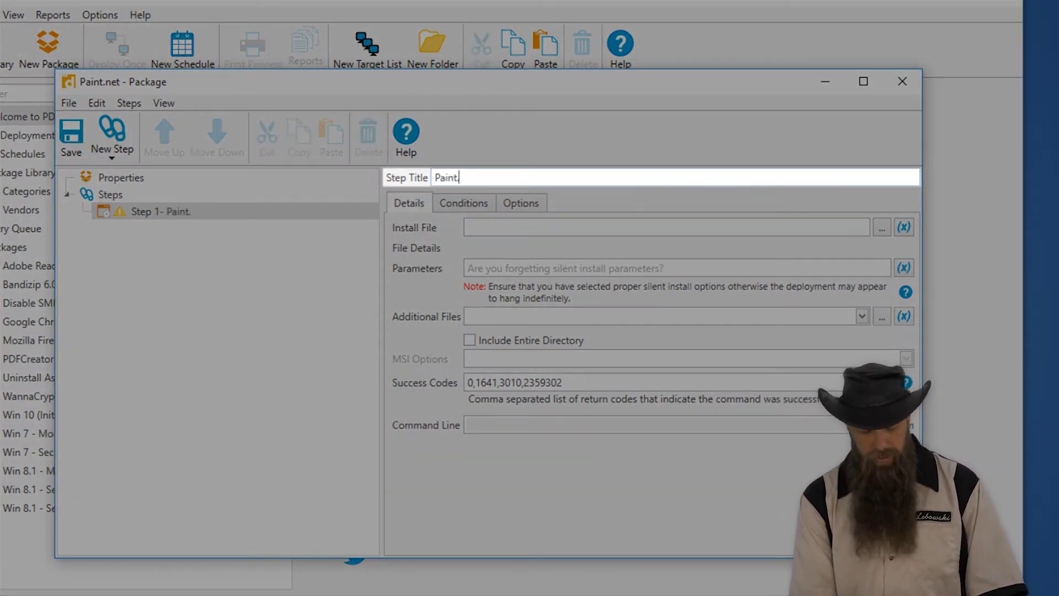
pyautogui.write('net 32-bit')
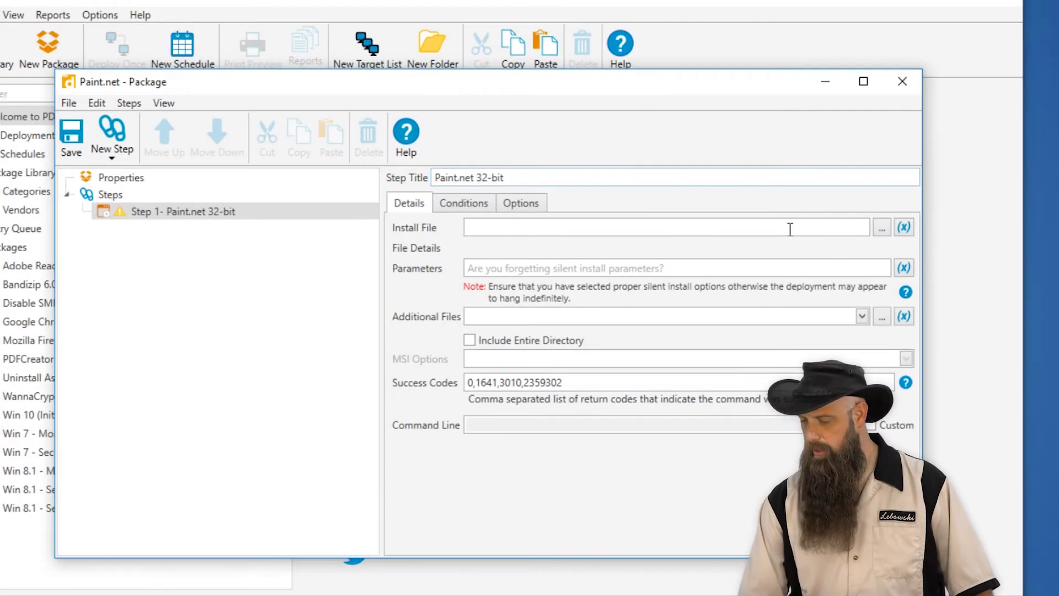
pyautogui.click(883, 228)
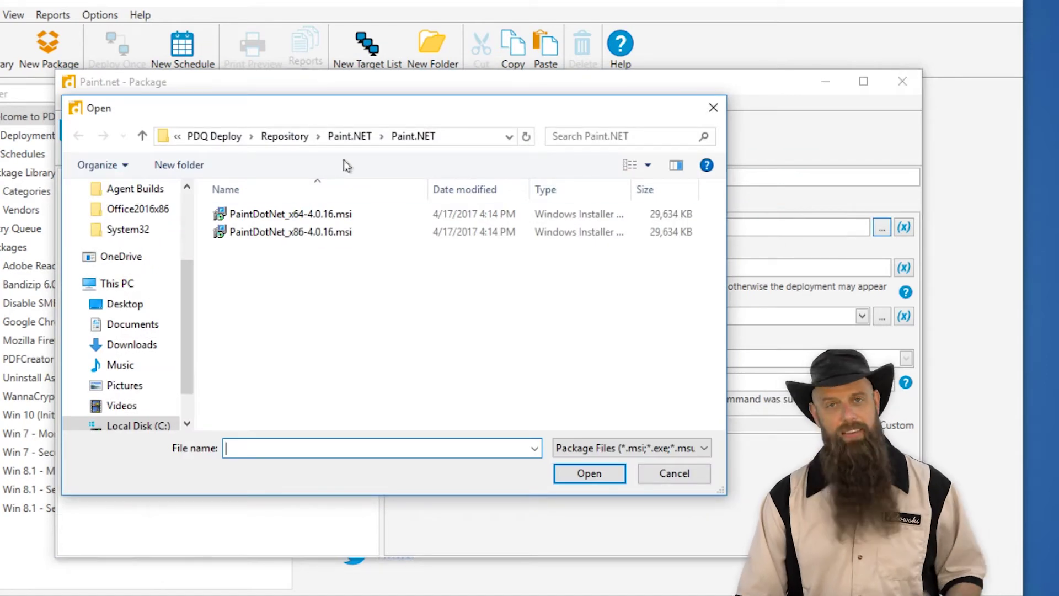
# - Choose PaintDotNet_x86-4.0.16.msi as the 32-bit step's install file
pyautogui.click(300, 233)
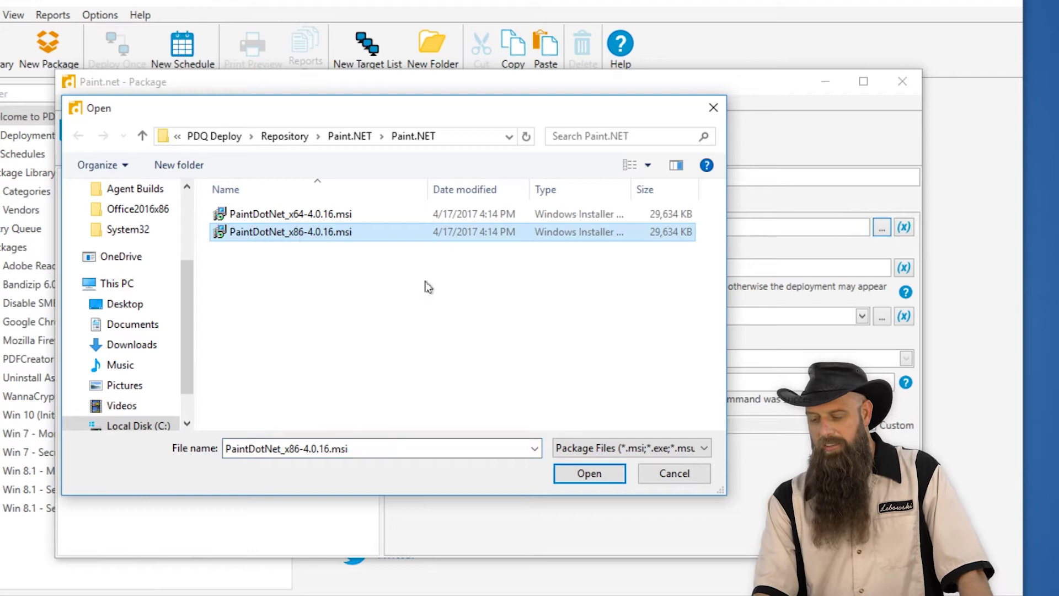
pyautogui.click(589, 473)
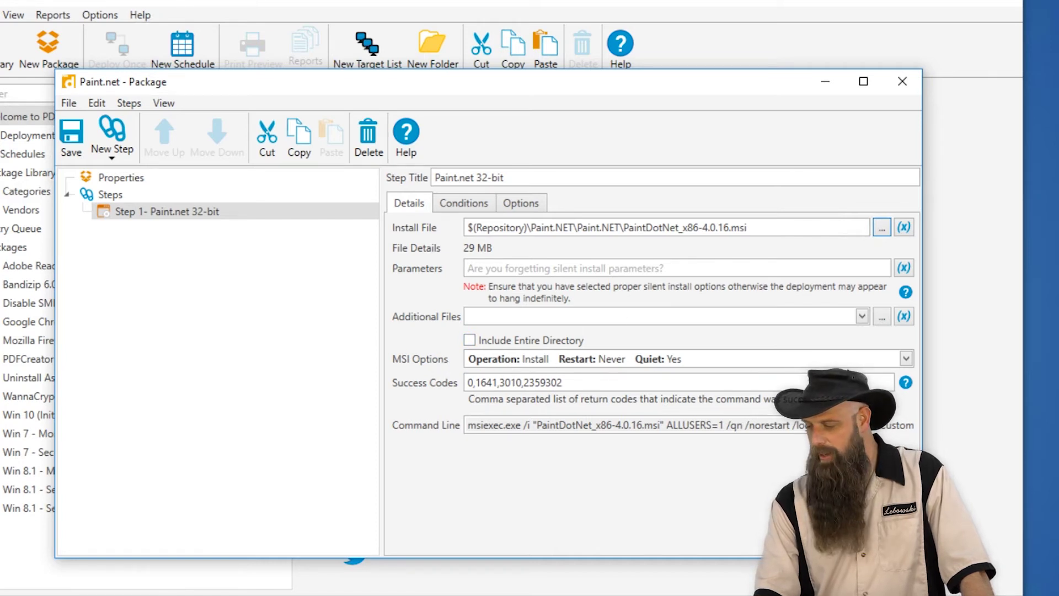
pyautogui.click(907, 359)
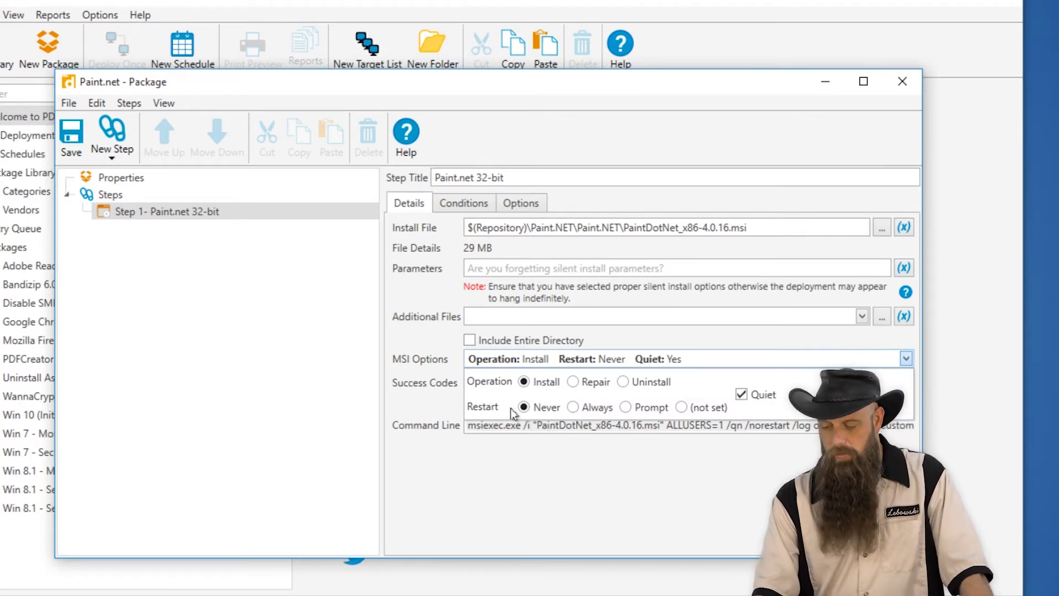
pyautogui.click(742, 395)
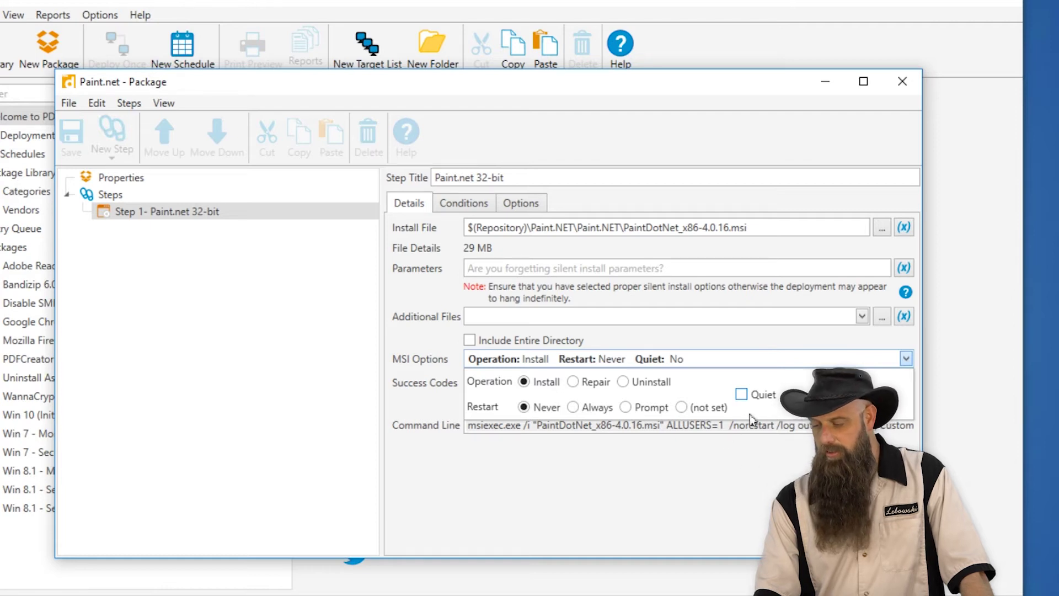
pyautogui.click(742, 394)
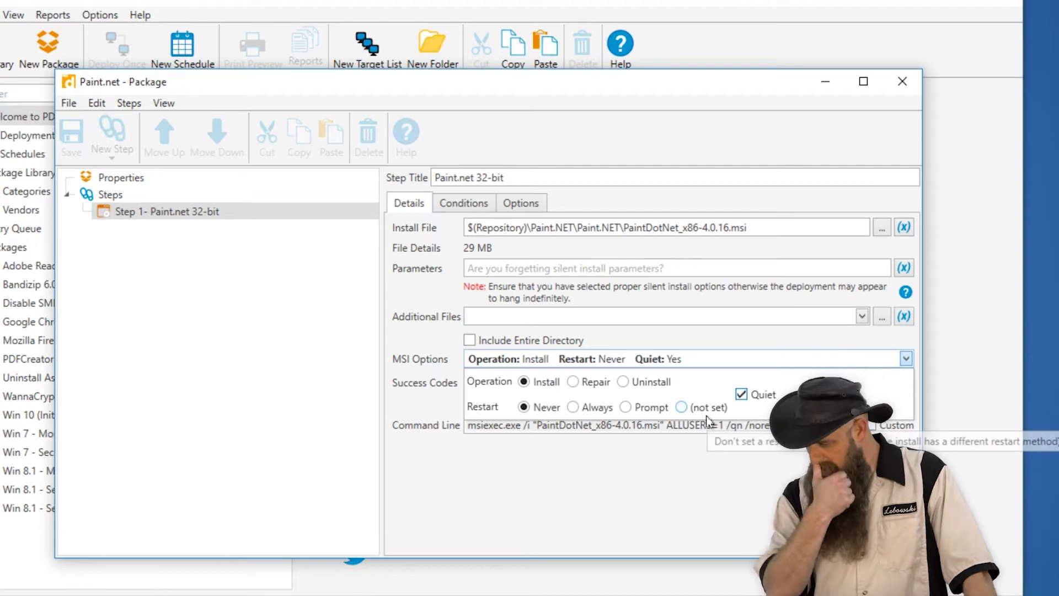
pyautogui.click(702, 468)
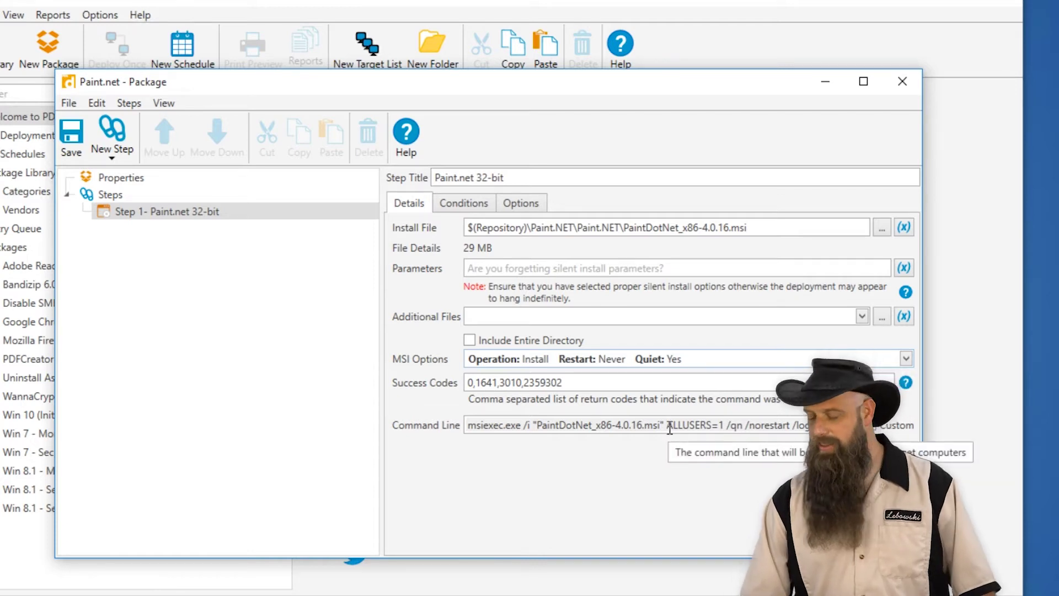
pyautogui.click(481, 265)
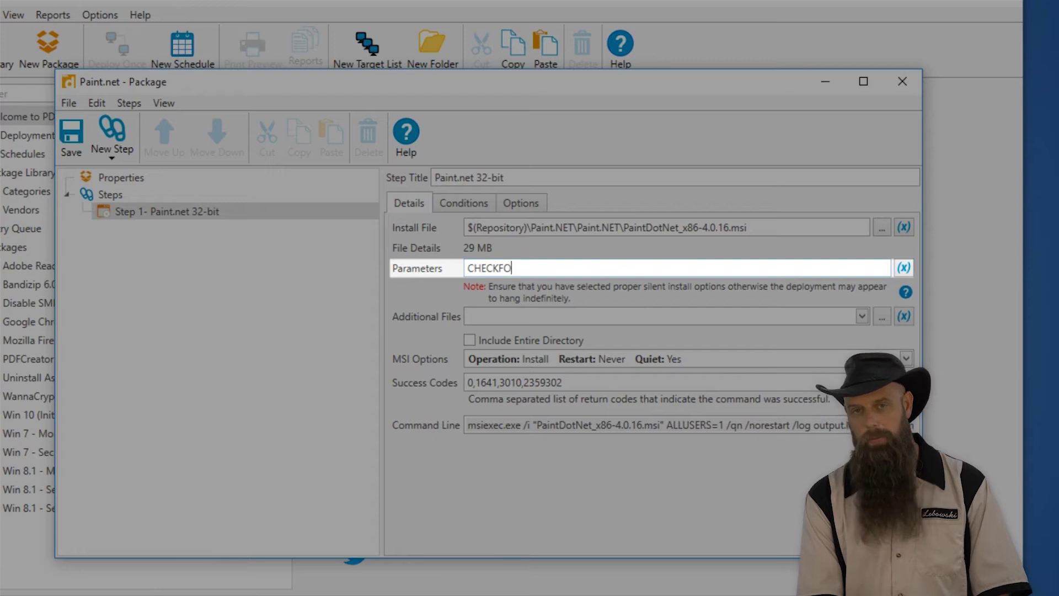
# - Finish the 32-bit step's parameters so they read CHECKFORUPDATES=0
pyautogui.write('RUPDATES=0')
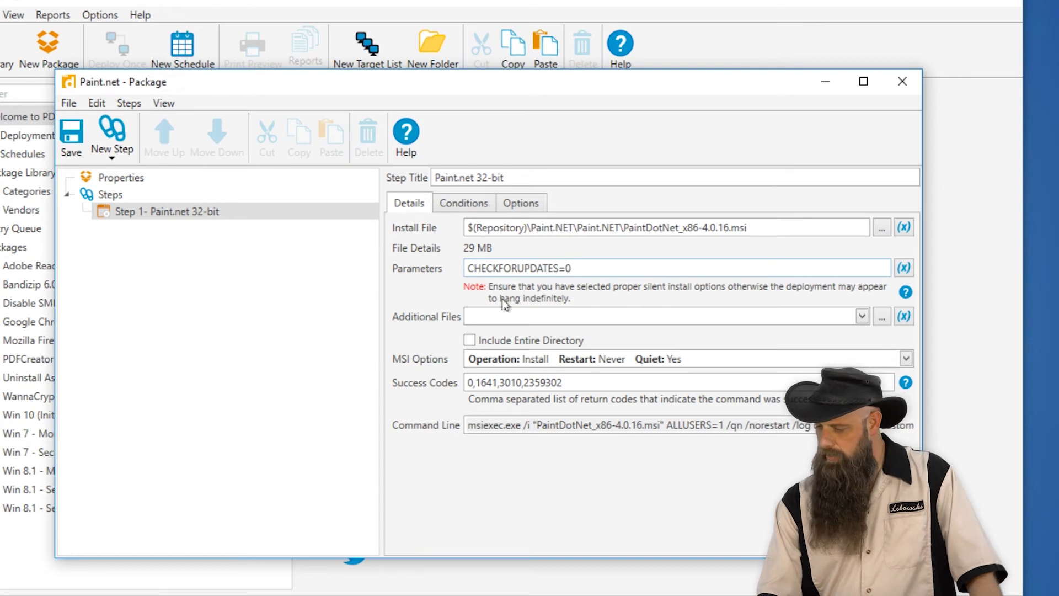
# - Restrict the 32-bit step to 32-bit systems, excluding servers, XP and Vista, then save
pyautogui.click(475, 211)
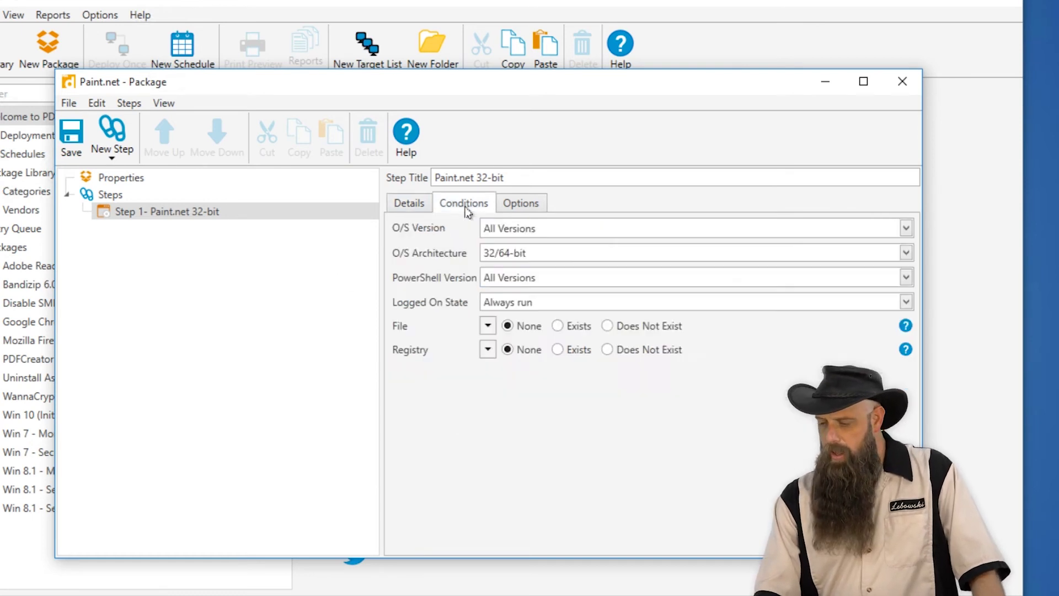
pyautogui.click(524, 254)
pyautogui.click(536, 287)
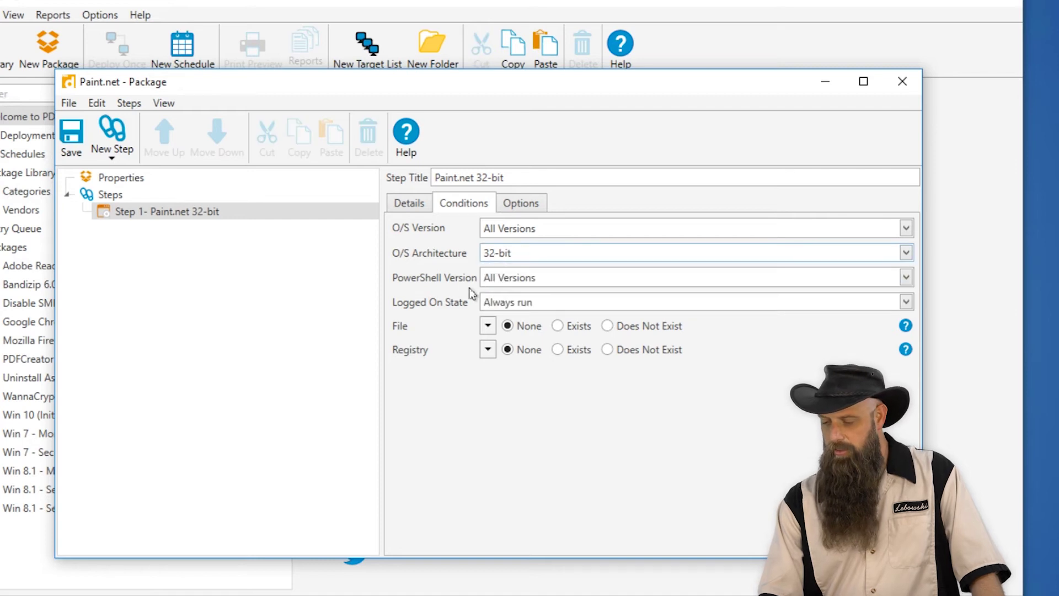
pyautogui.click(530, 232)
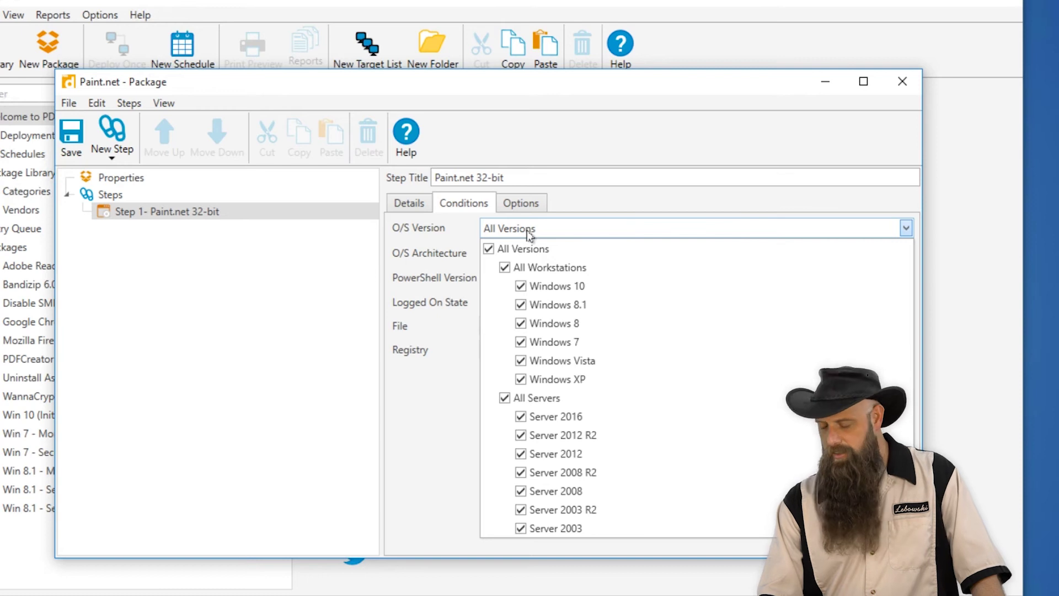
pyautogui.click(505, 398)
pyautogui.click(521, 379)
pyautogui.click(521, 362)
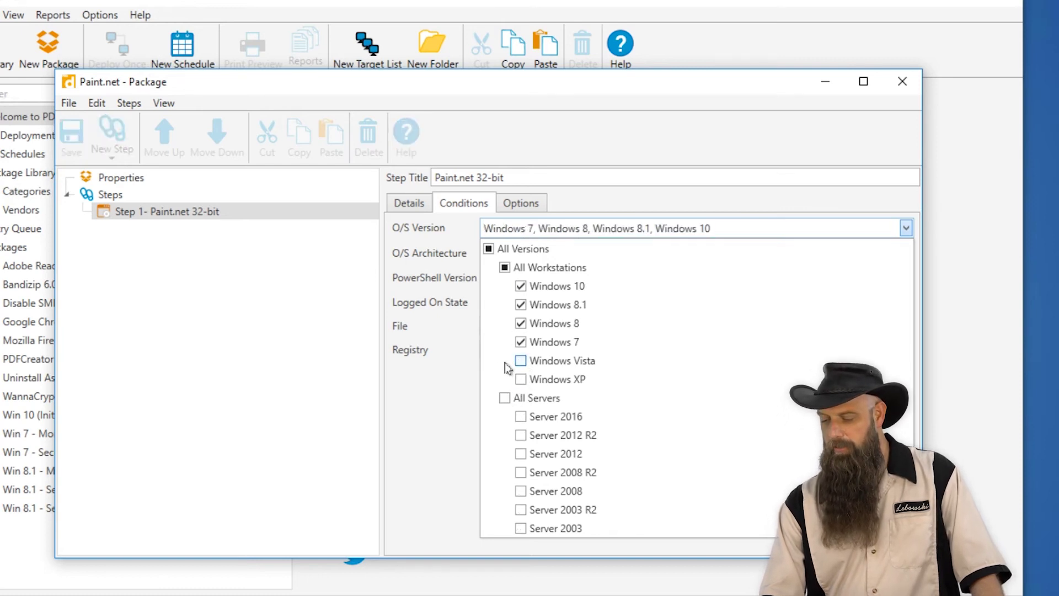
pyautogui.click(445, 380)
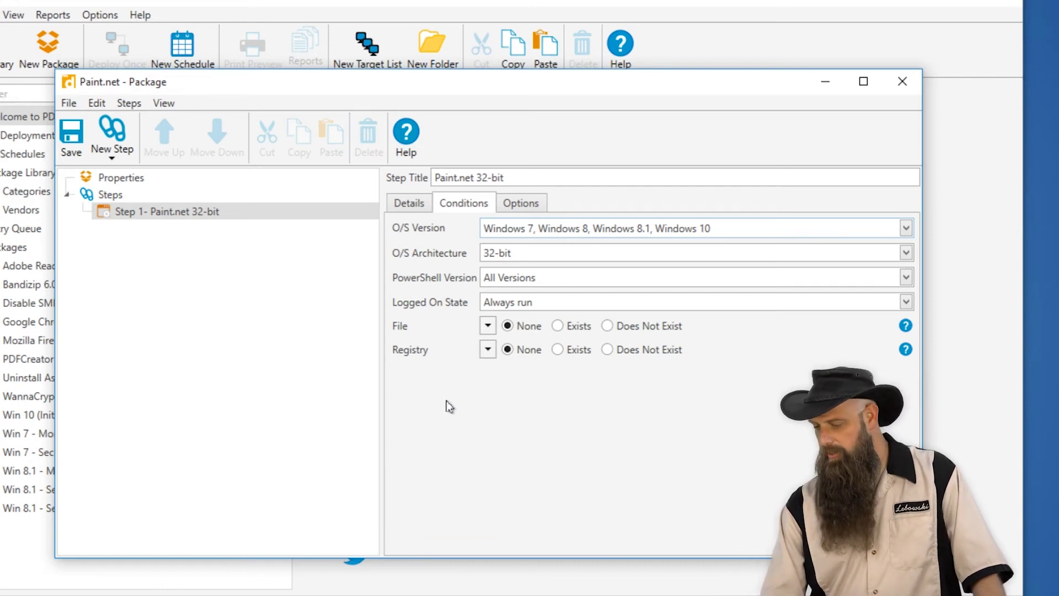
pyautogui.click(71, 139)
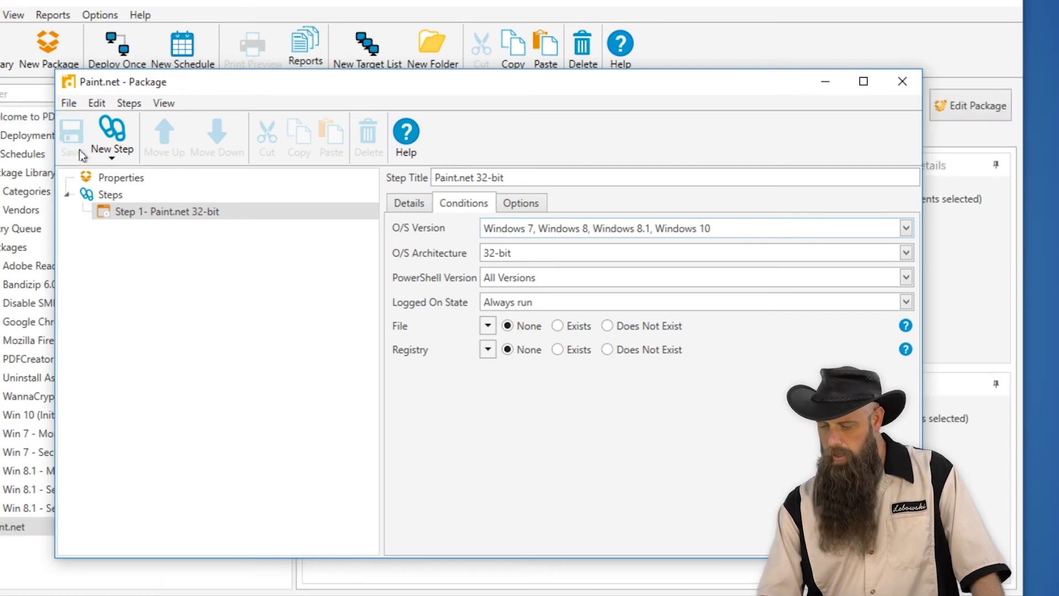
# - Duplicate Step 1 as 'Paint.net 64-bit' installing PaintDotNet_x64-4.0.16.msi
pyautogui.rightClick(128, 207)
pyautogui.press('Escape')
pyautogui.rightClick(126, 215)
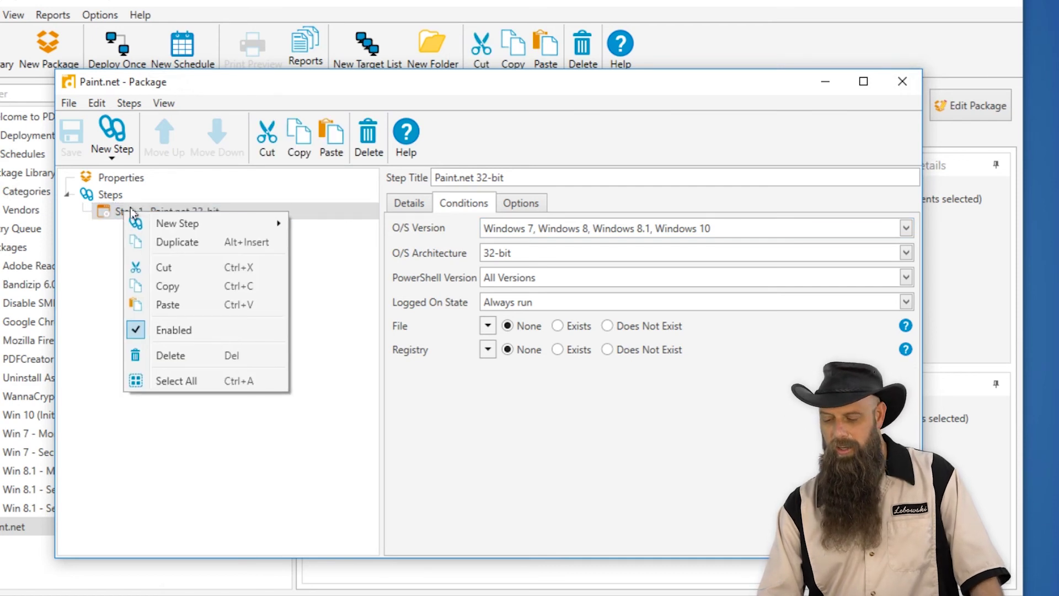
pyautogui.click(173, 244)
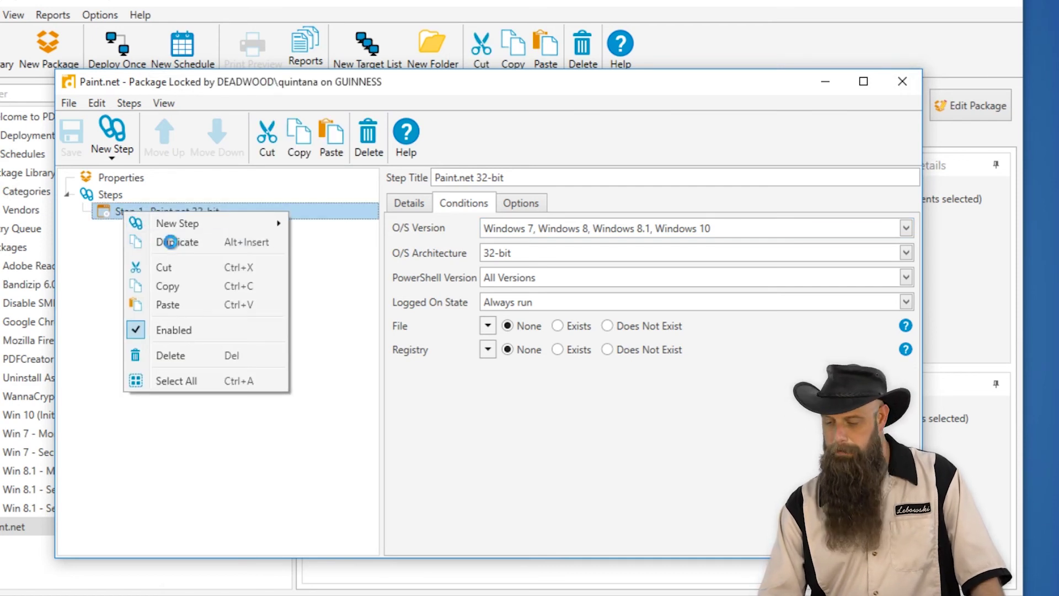
pyautogui.click(490, 179)
pyautogui.press('BackSpace')
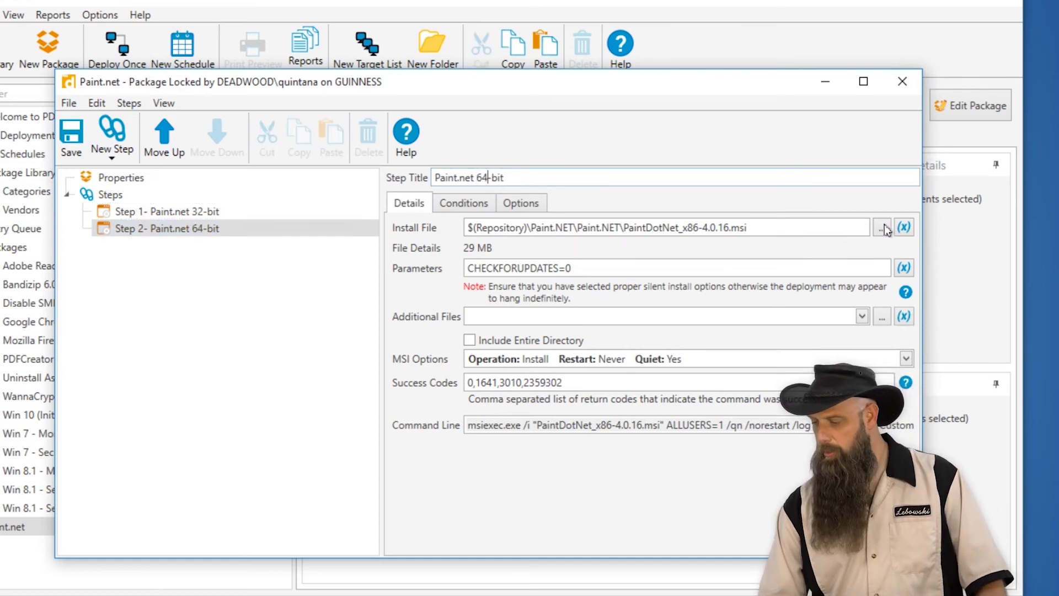
pyautogui.click(883, 227)
pyautogui.doubleClick(276, 214)
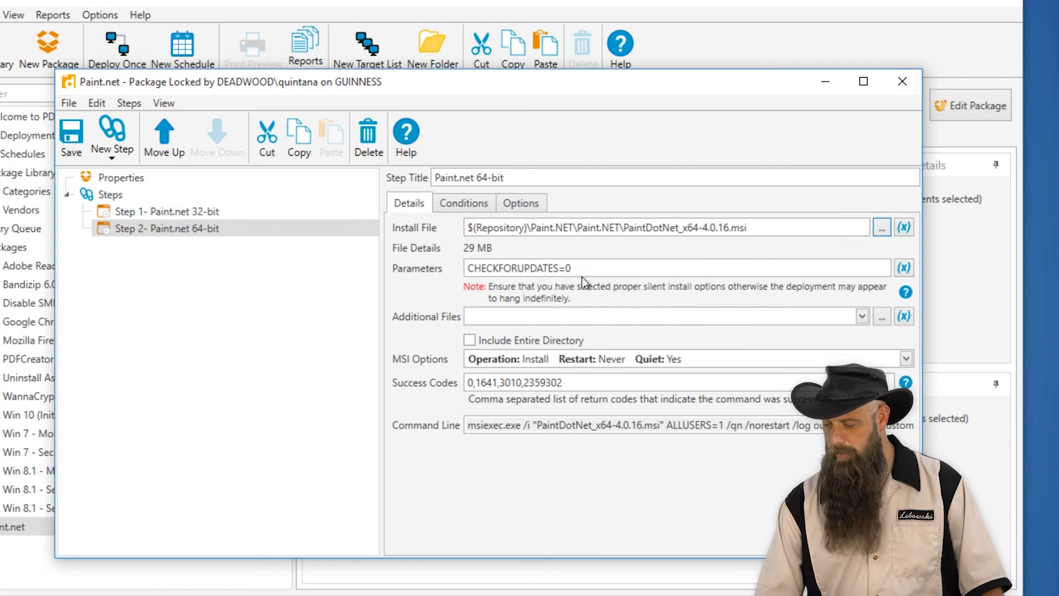
# - Set the 64-bit step's O/S Architecture condition to 64-bit and save the package
pyautogui.click(476, 207)
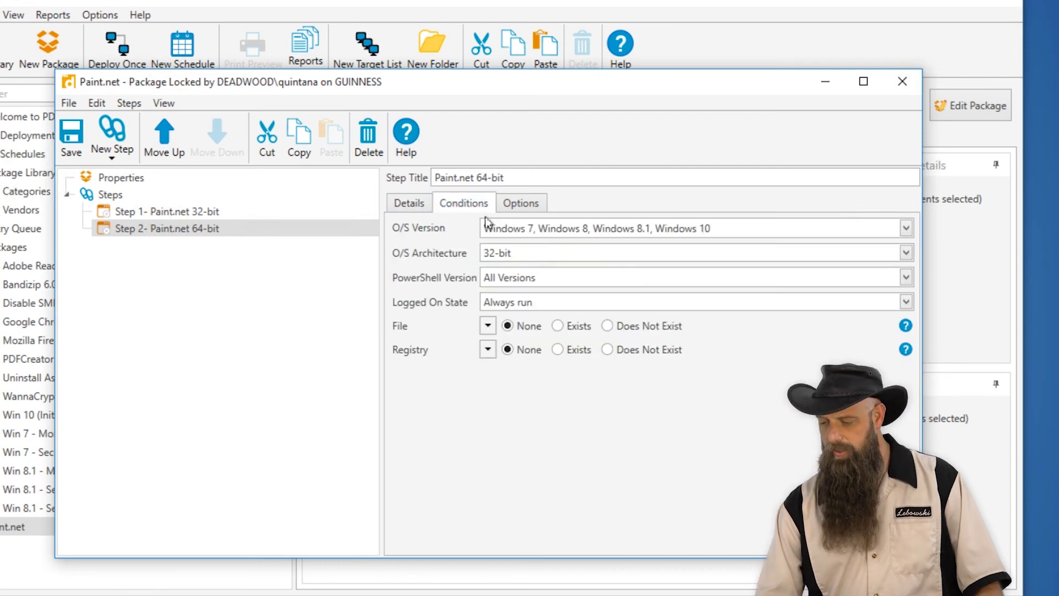
pyautogui.click(545, 255)
pyautogui.click(510, 308)
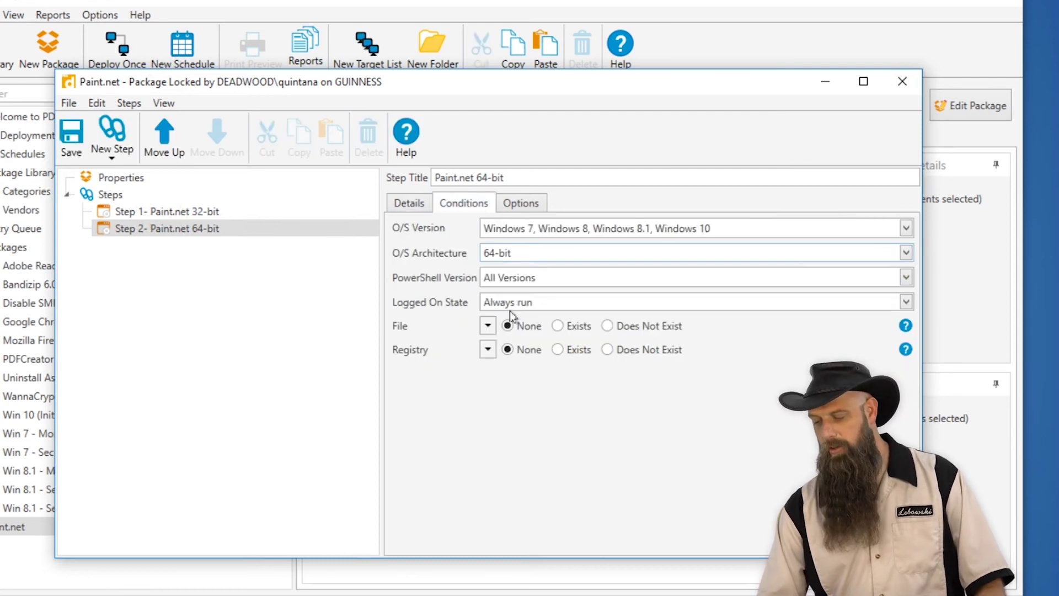
pyautogui.click(71, 138)
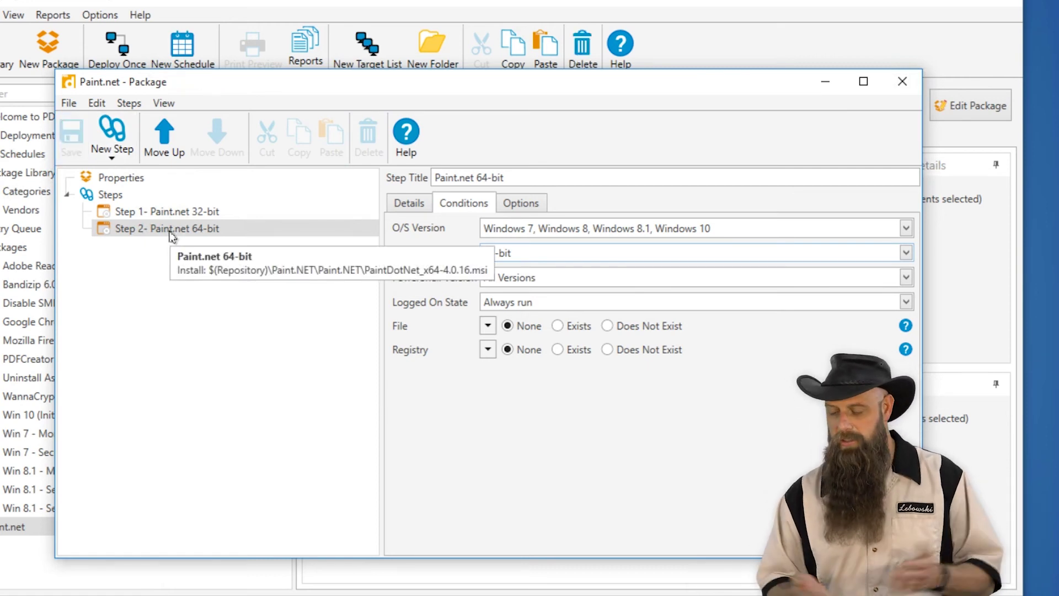
# - Review Step 2's details: PaintDotNet_x64-4.0.16.msi with CHECKFORUPDATES=0
pyautogui.click(408, 204)
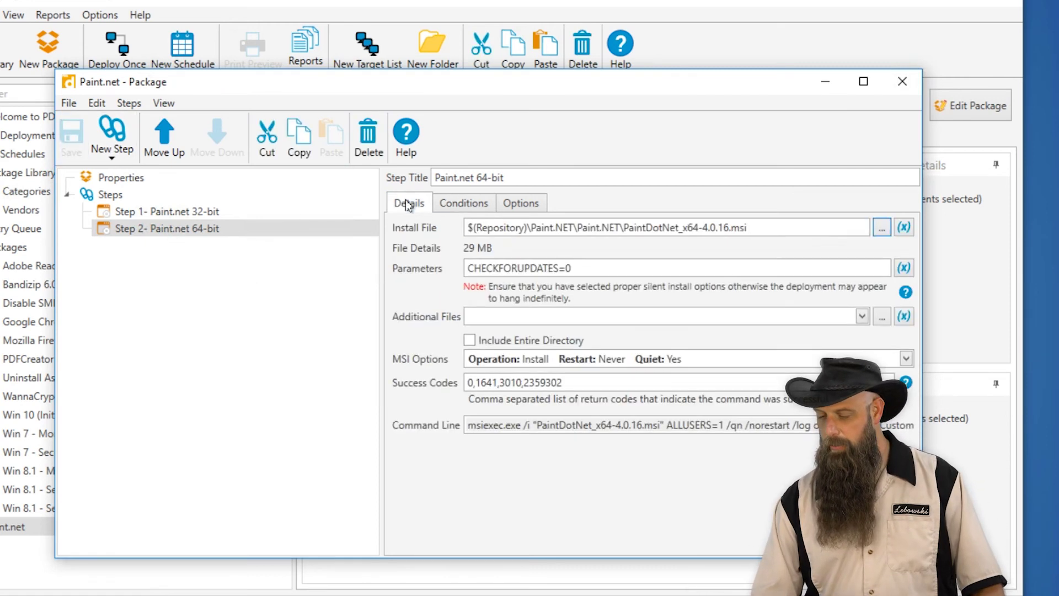